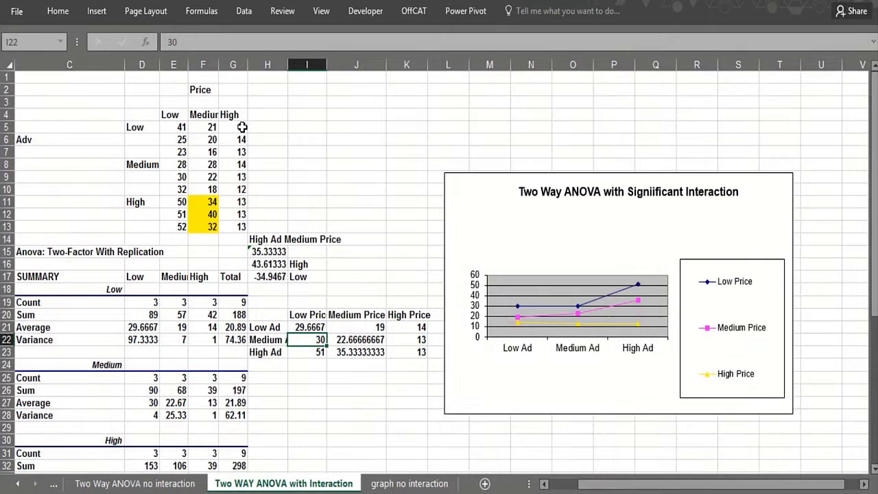
Compare the interaction P-values in the ANOVA tables of the sheets with interaction and without interaction
{"action": "scroll", "coordinate": [242, 129], "scroll_direction": "down", "scroll_amount": 1}
{"action": "scroll", "coordinate": [275, 282], "scroll_direction": "down", "scroll_amount": 5}
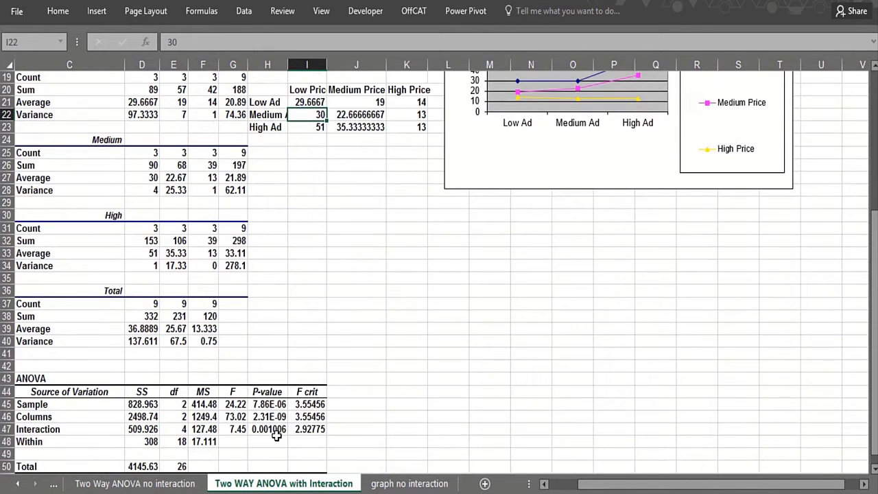
{"action": "left_click", "coordinate": [134, 483]}
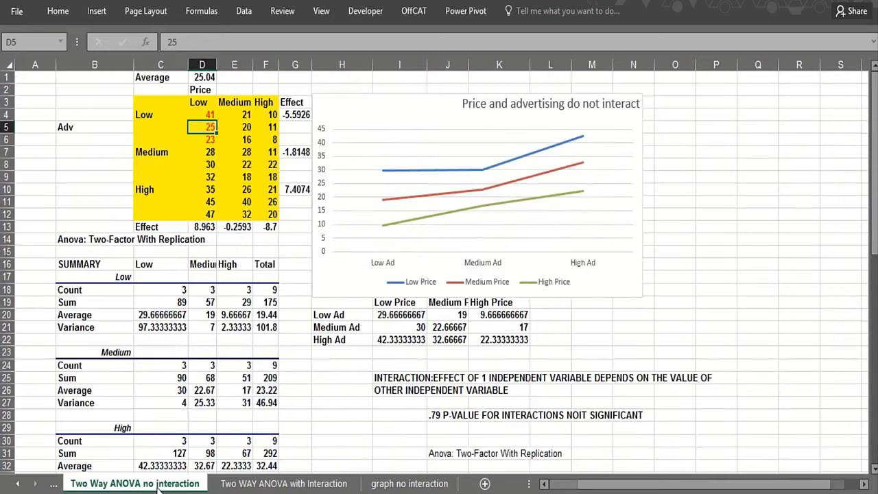
{"action": "scroll", "coordinate": [233, 411], "scroll_direction": "down", "scroll_amount": 5}
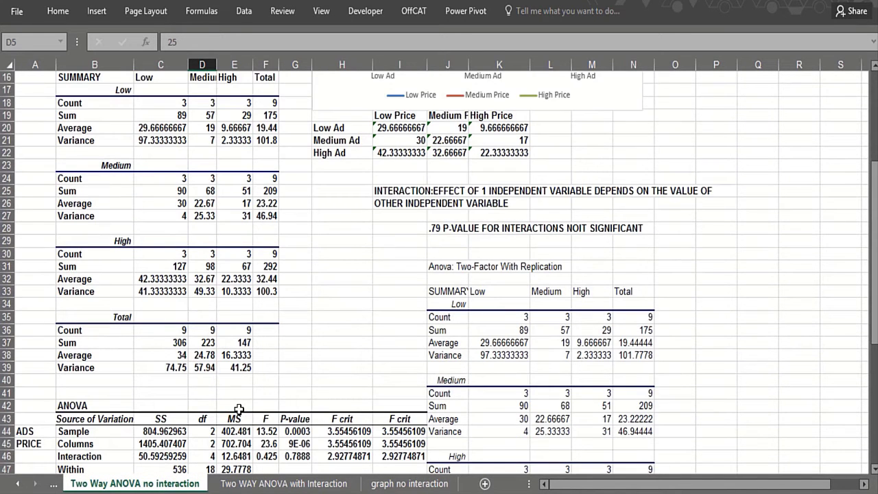
{"action": "left_click", "coordinate": [305, 455]}
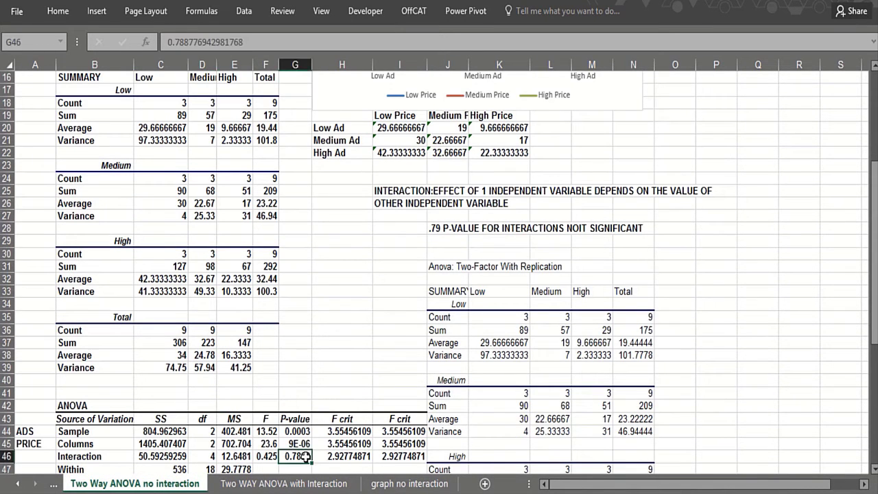
Examine the table of mean sales by ad and price level and its line chart on the no-interaction sheet
{"action": "scroll", "coordinate": [313, 436], "scroll_direction": "up", "scroll_amount": 5}
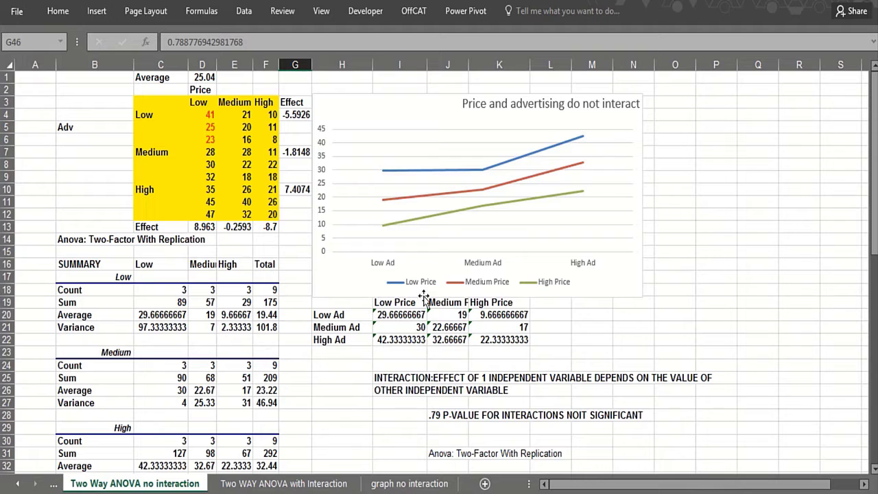
{"action": "left_click", "coordinate": [388, 315]}
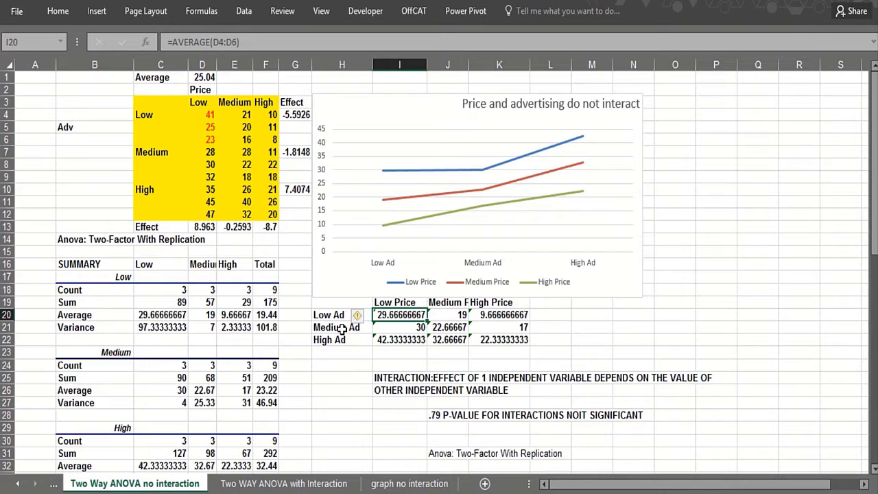
{"action": "left_click", "coordinate": [328, 364]}
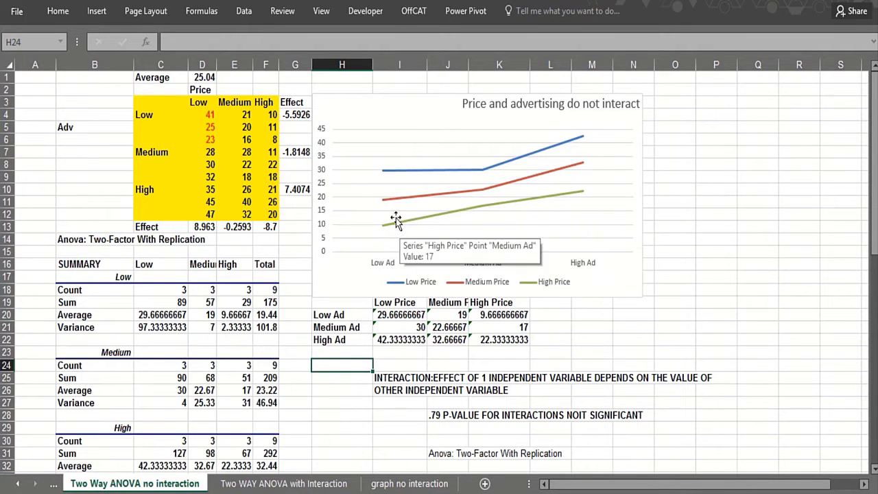
{"action": "left_click", "coordinate": [353, 392]}
{"action": "left_click", "coordinate": [338, 356]}
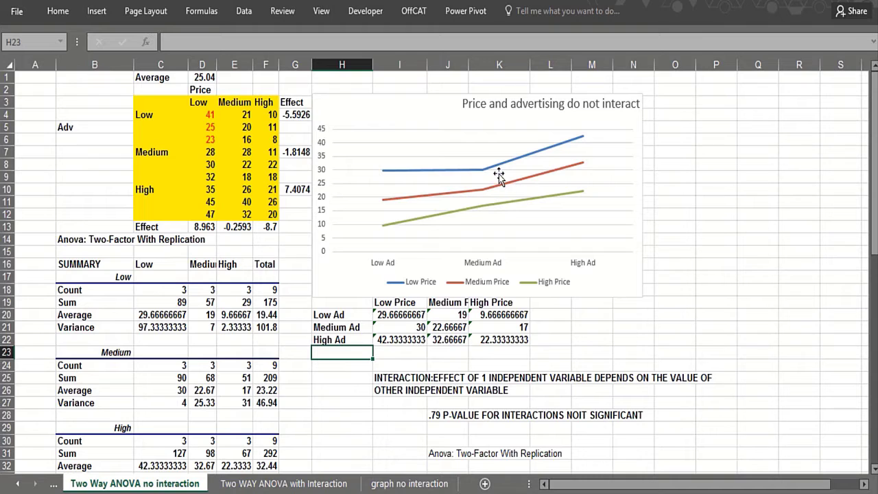
{"action": "mouse_move", "coordinate": [495, 172]}
Open the "graph no interaction" sheet and check the interaction P-value in H47 of its ANOVA table
{"action": "left_click", "coordinate": [406, 484]}
{"action": "scroll", "coordinate": [349, 408], "scroll_direction": "up", "scroll_amount": 4}
{"action": "scroll", "coordinate": [118, 287], "scroll_direction": "up", "scroll_amount": 3}
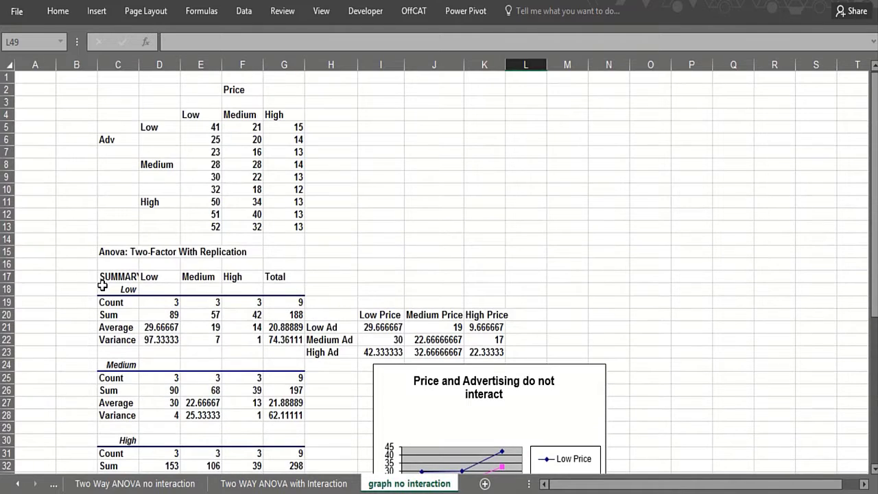
{"action": "scroll", "coordinate": [98, 309], "scroll_direction": "down", "scroll_amount": 7}
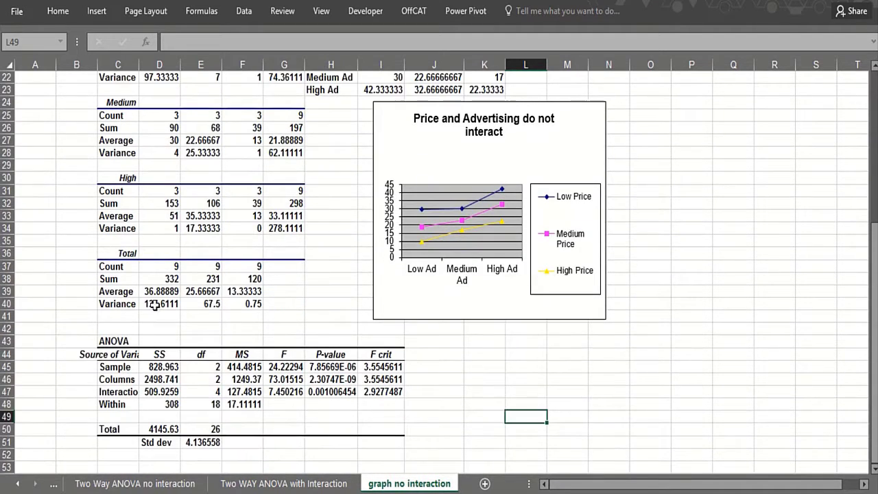
{"action": "left_click", "coordinate": [318, 379]}
{"action": "left_click", "coordinate": [312, 394]}
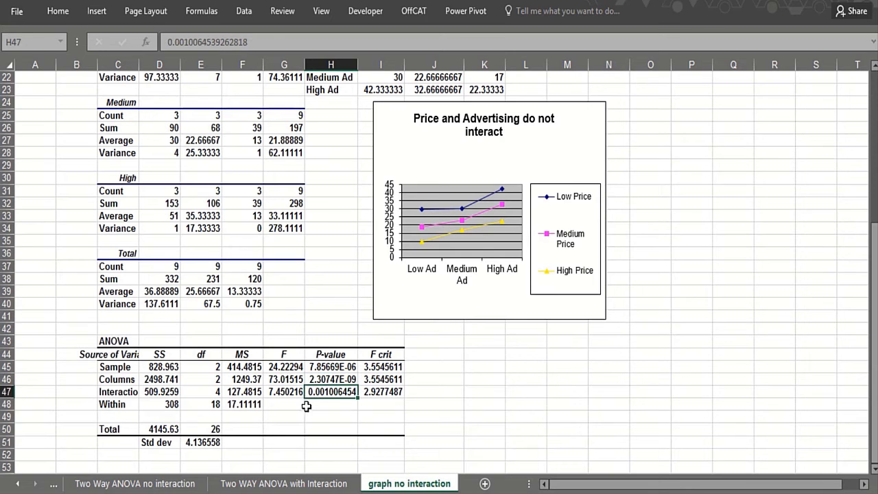
Review the raw data, the means table and the "Price and Advertising do not interact" chart on this sheet
{"action": "scroll", "coordinate": [557, 346], "scroll_direction": "up", "scroll_amount": 6}
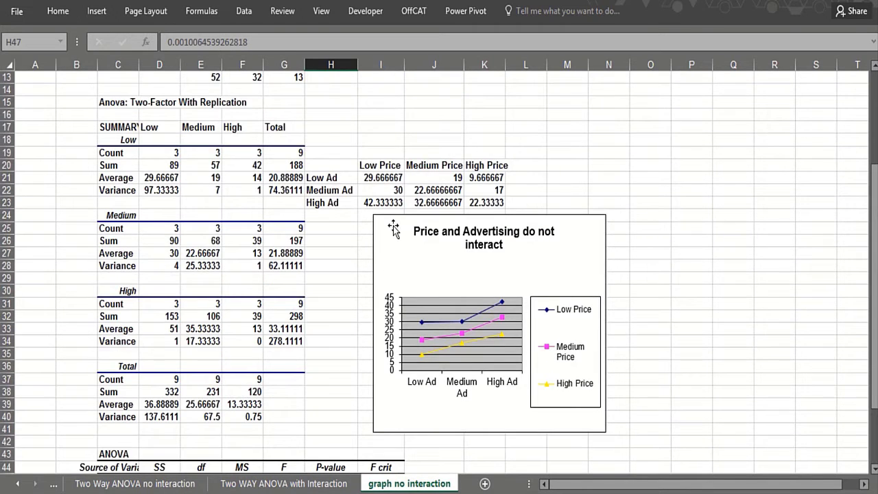
{"action": "scroll", "coordinate": [387, 189], "scroll_direction": "up", "scroll_amount": 1}
{"action": "scroll", "coordinate": [387, 190], "scroll_direction": "down", "scroll_amount": 1}
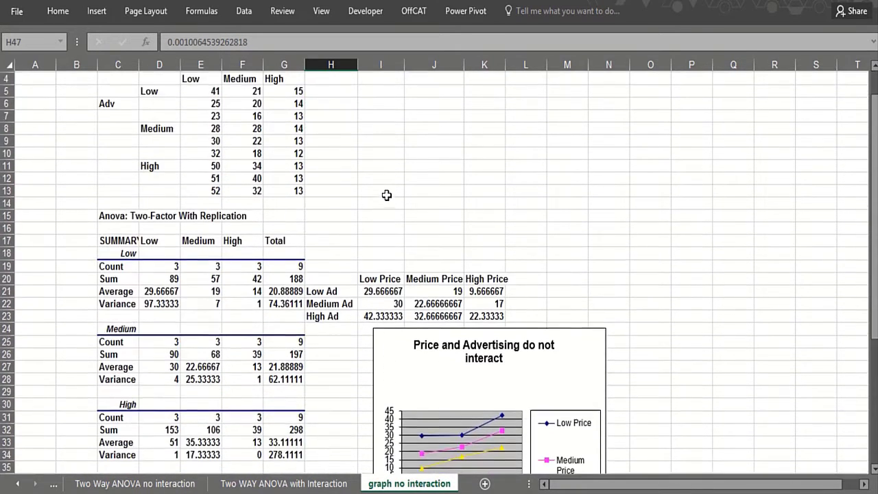
{"action": "scroll", "coordinate": [405, 155], "scroll_direction": "down", "scroll_amount": 5}
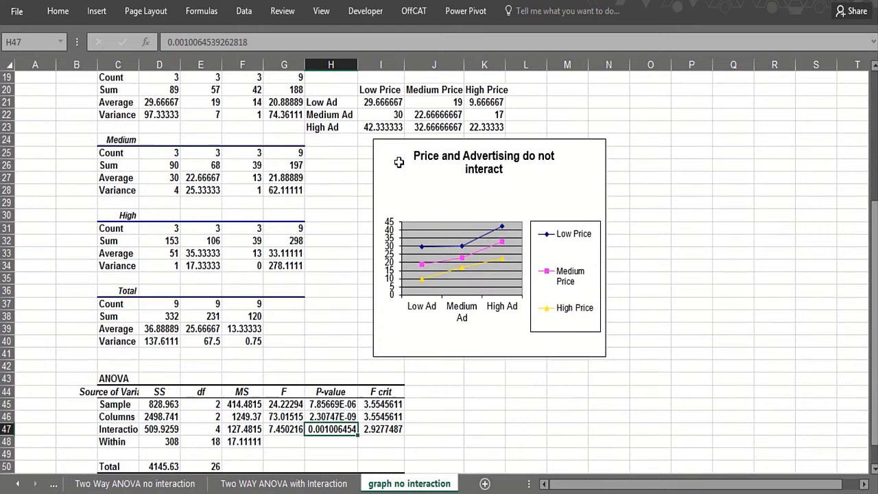
{"action": "scroll", "coordinate": [398, 163], "scroll_direction": "up", "scroll_amount": 3}
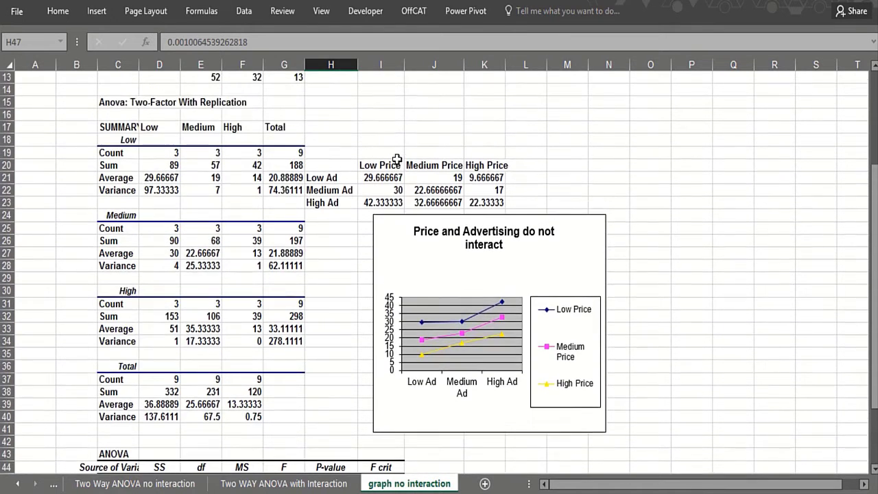
{"action": "scroll", "coordinate": [408, 157], "scroll_direction": "down", "scroll_amount": 4}
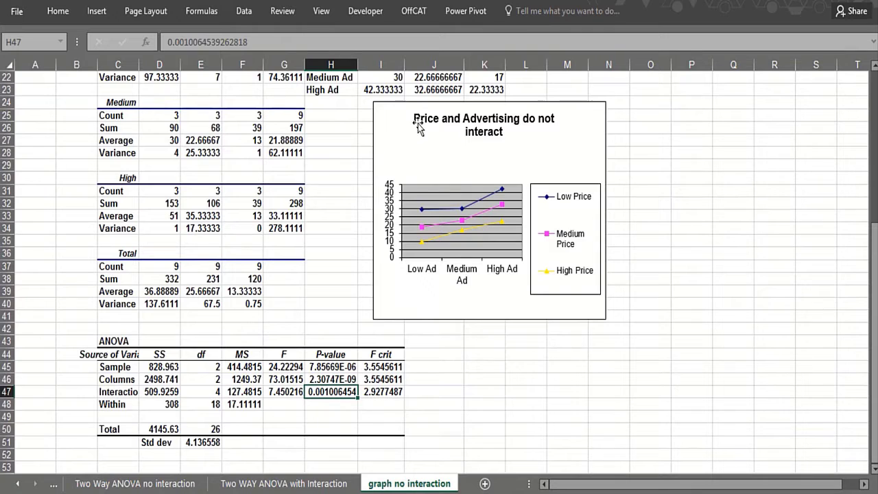
Enter the note "p-value interaction .001" in cell L43, beside the ANOVA table
{"action": "left_click", "coordinate": [531, 336]}
{"action": "left_click", "coordinate": [529, 341]}
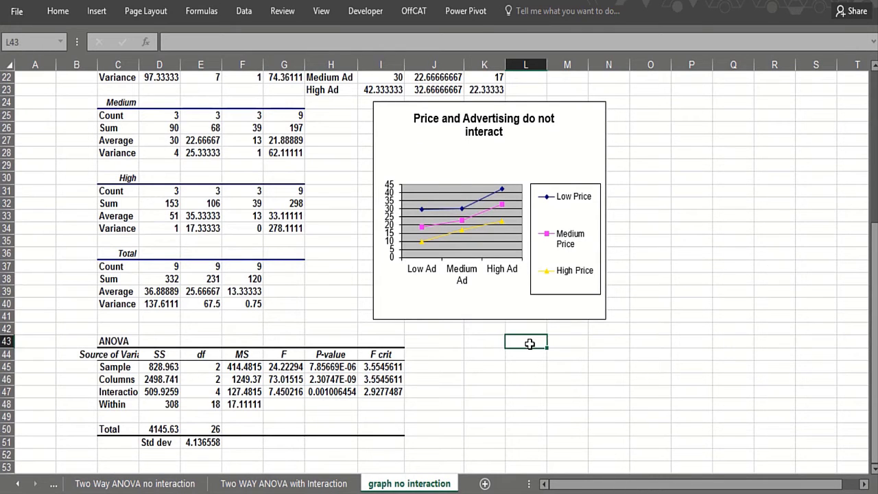
{"action": "type", "text": "p-value"}
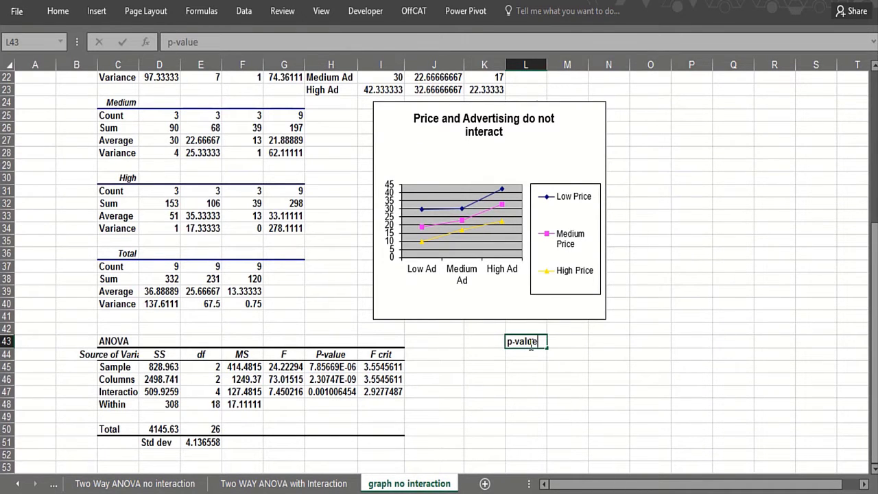
{"action": "type", "text": " interactio"}
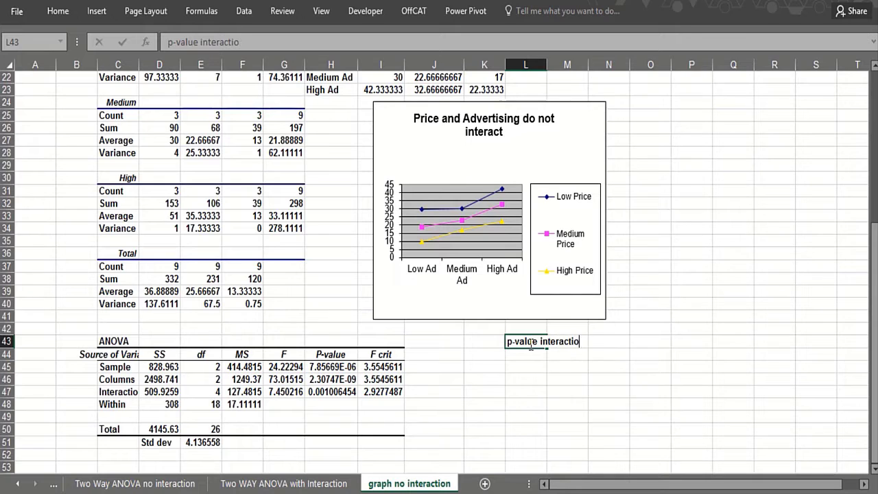
{"action": "type", "text": "n .001"}
{"action": "key", "text": "Return"}
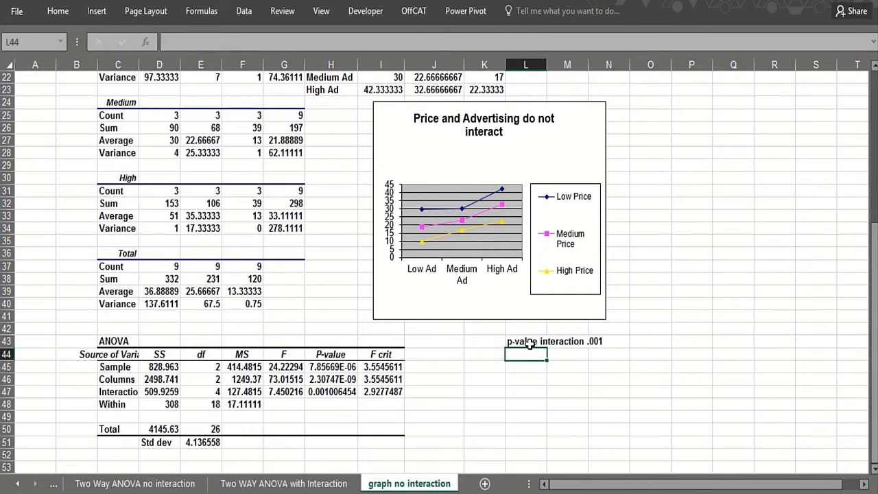
Enter "Significant interaction" in cell L44, under the p-value note
{"action": "type", "text": "Signi"}
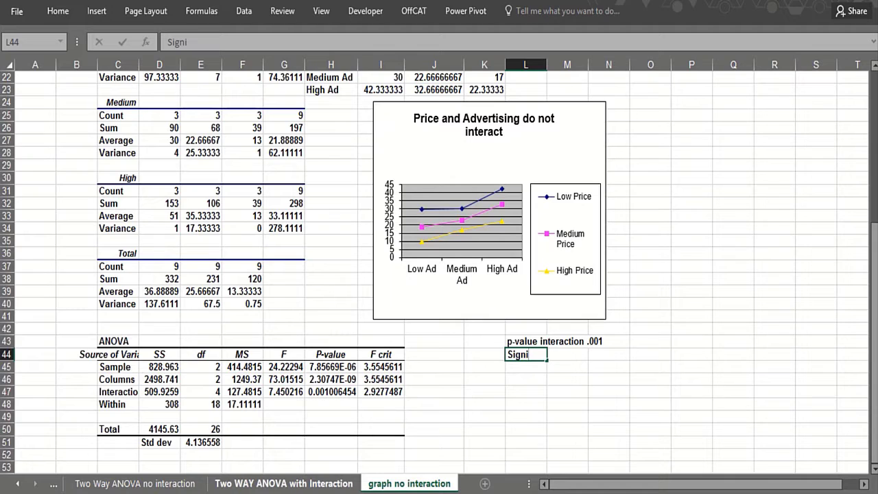
{"action": "type", "text": "fficant interaction"}
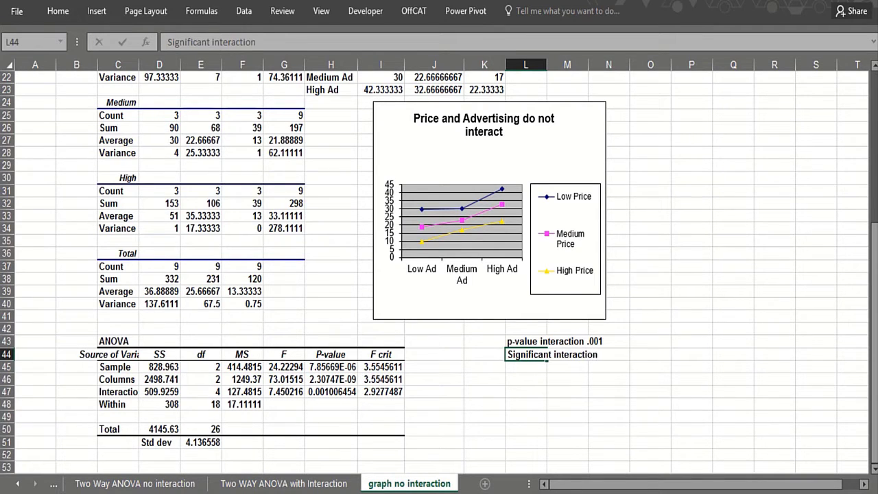
{"action": "key", "text": "Return"}
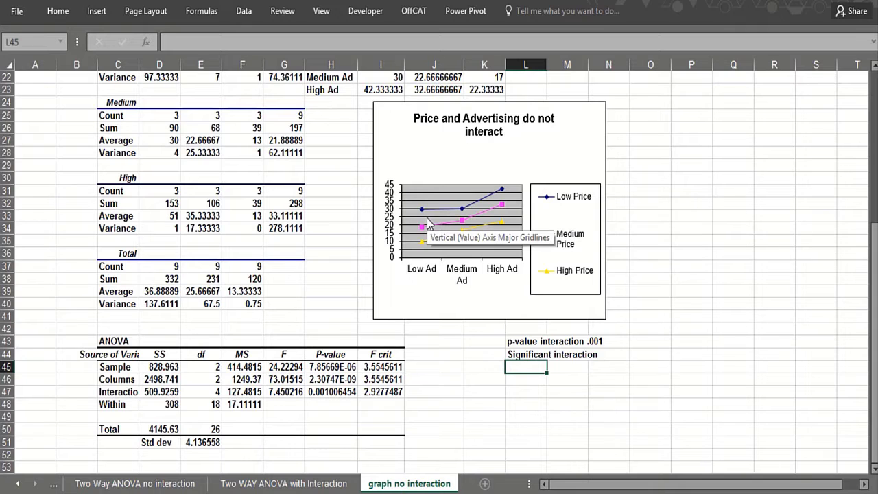
Examine the chart's price lines against the High Price means for low and medium ad in K21 and K22
{"action": "mouse_move", "coordinate": [431, 233]}
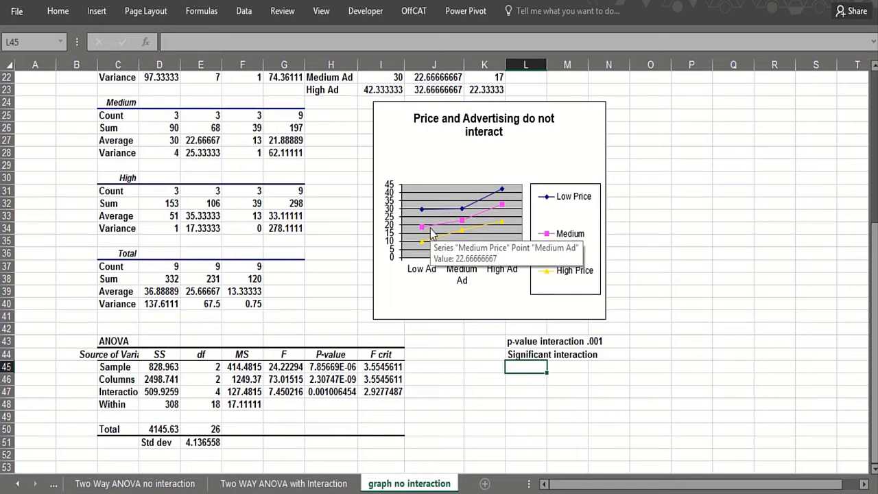
{"action": "scroll", "coordinate": [448, 342], "scroll_direction": "up", "scroll_amount": 1}
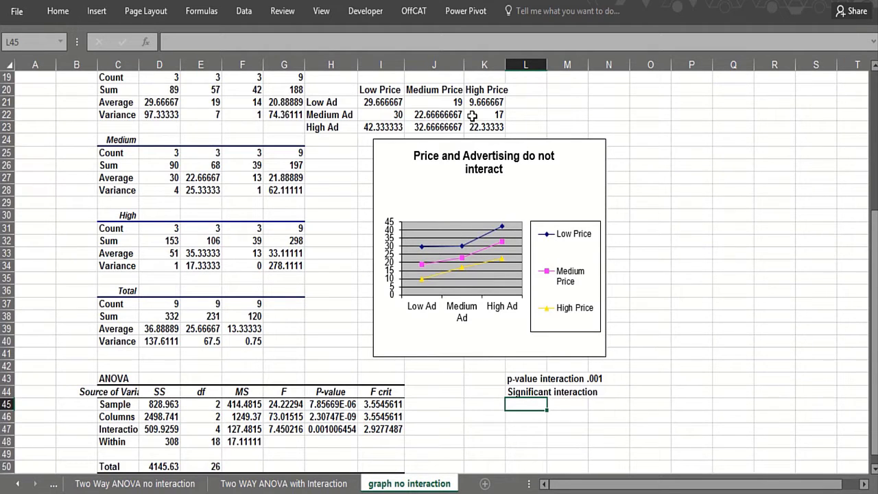
{"action": "left_click", "coordinate": [481, 103]}
{"action": "left_click", "coordinate": [485, 117]}
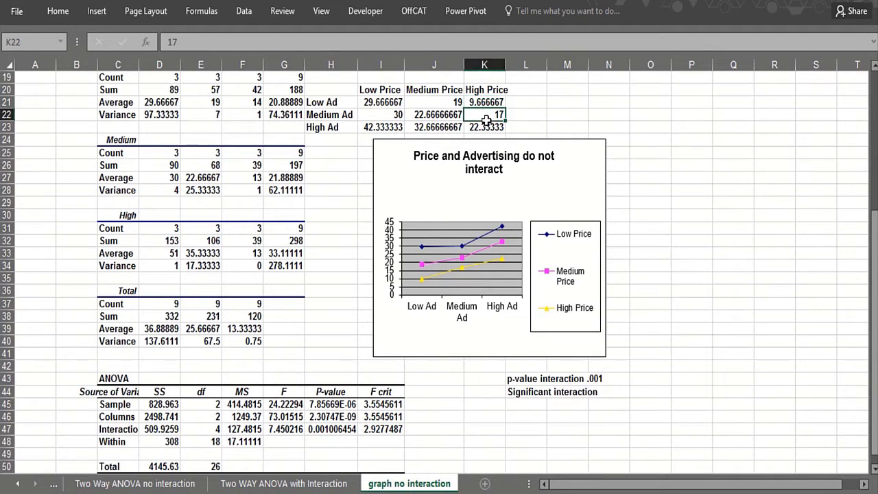
{"action": "left_click", "coordinate": [484, 103]}
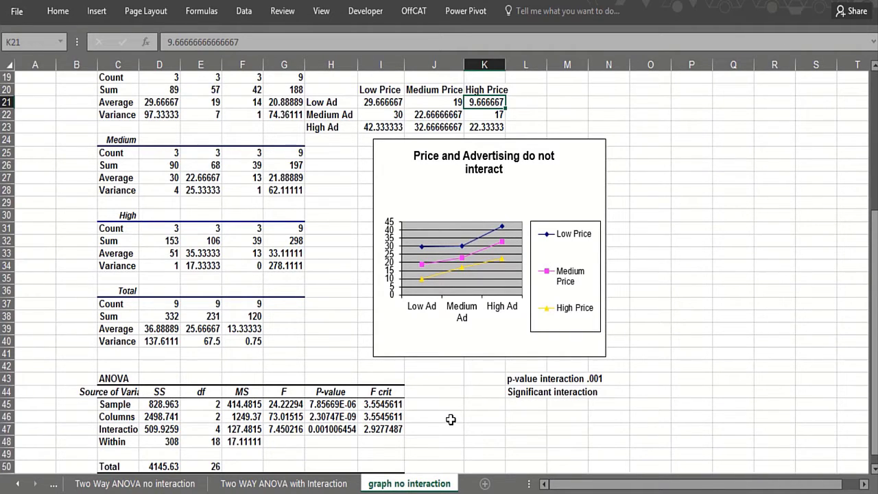
Highlight the high ad, medium price data in F11:F13 with a yellow fill
{"action": "scroll", "coordinate": [446, 406], "scroll_direction": "up", "scroll_amount": 4}
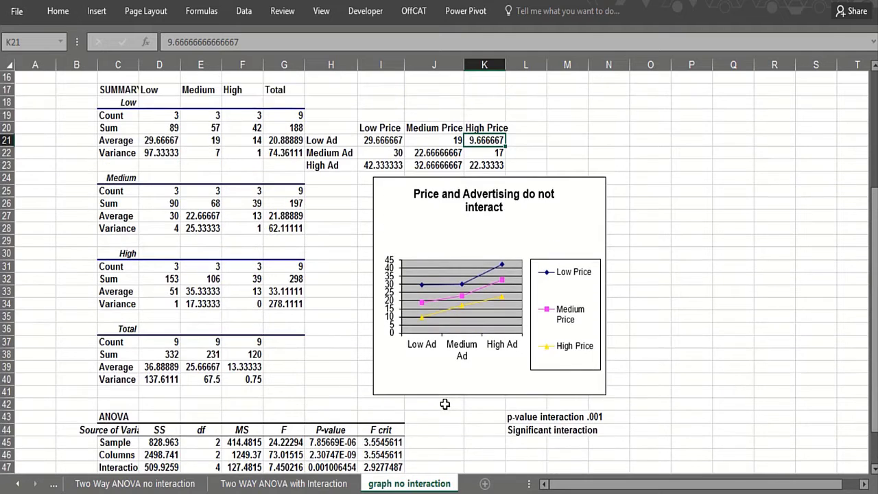
{"action": "scroll", "coordinate": [445, 405], "scroll_direction": "up", "scroll_amount": 1}
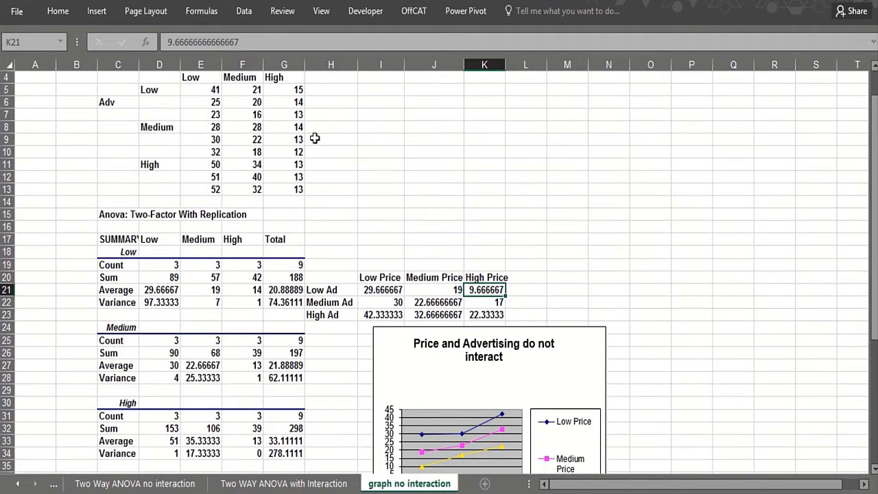
{"action": "left_click_drag", "start_coordinate": [251, 166], "coordinate": [251, 187]}
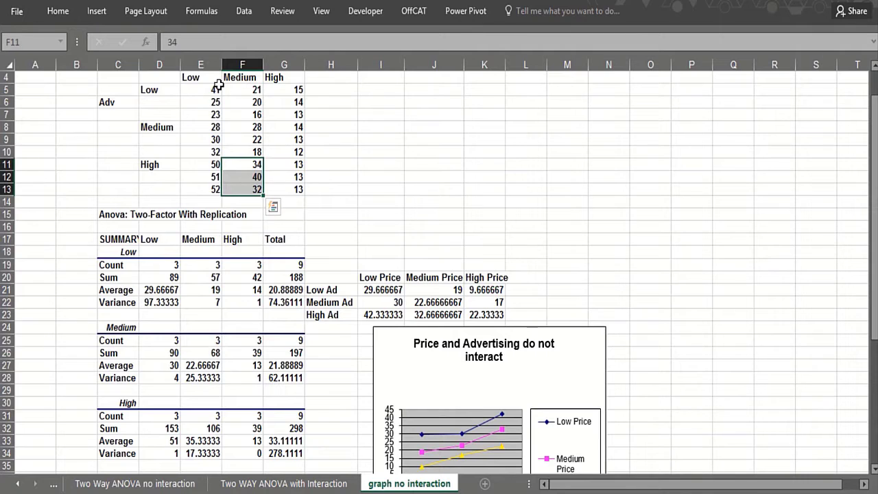
{"action": "left_click", "coordinate": [283, 0]}
Label cell J10 "high ad medium price"
{"action": "left_click", "coordinate": [425, 155]}
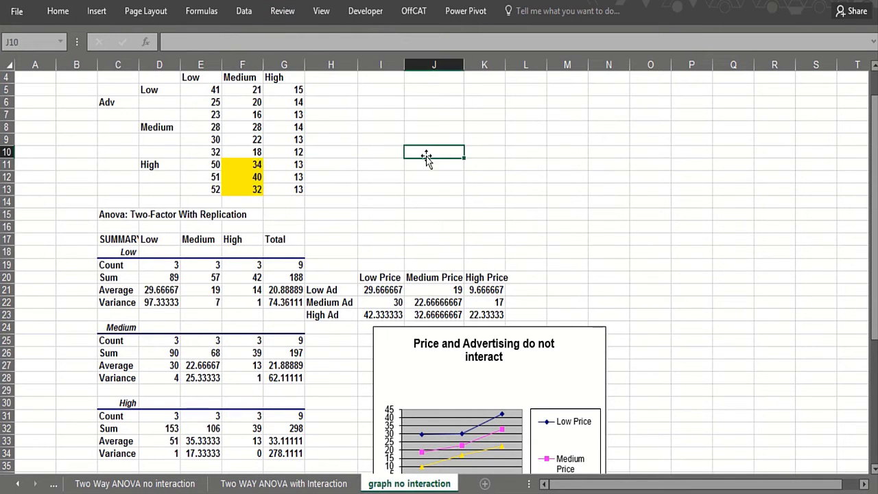
{"action": "type", "text": "high ad mediu"}
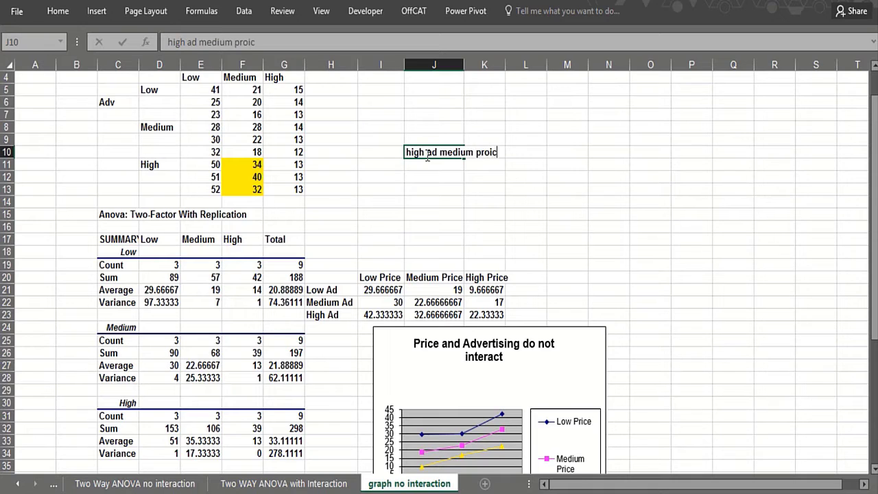
{"action": "type", "text": "m price"}
{"action": "key", "text": "Return"}
Calculate the high ad, medium price forecast in J11 as the average of F11:F13
{"action": "type", "text": "="}
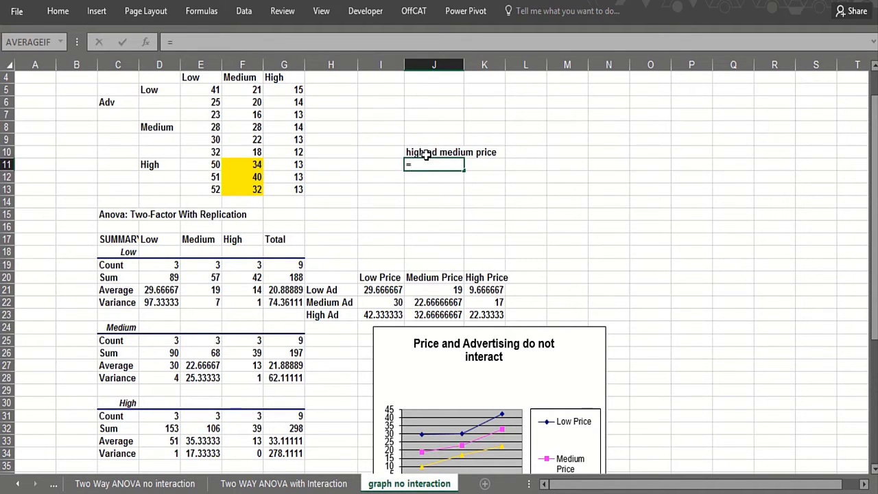
{"action": "type", "text": "average("}
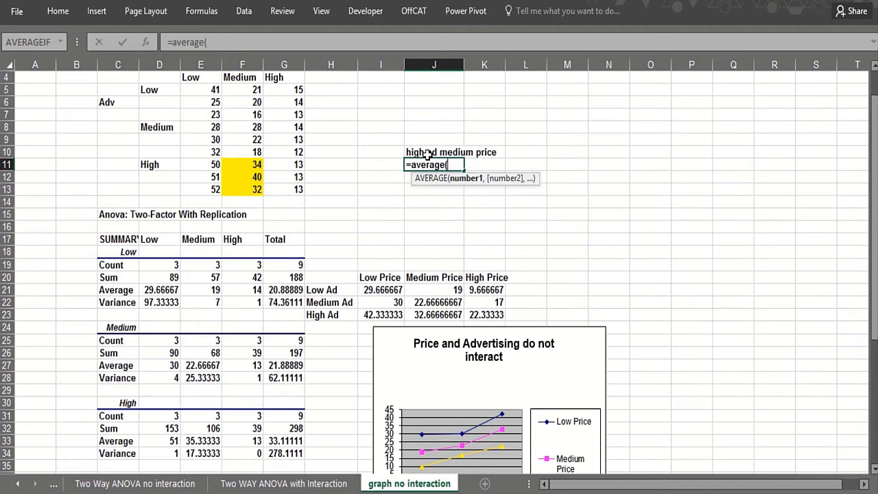
{"action": "left_click_drag", "start_coordinate": [257, 166], "coordinate": [258, 184]}
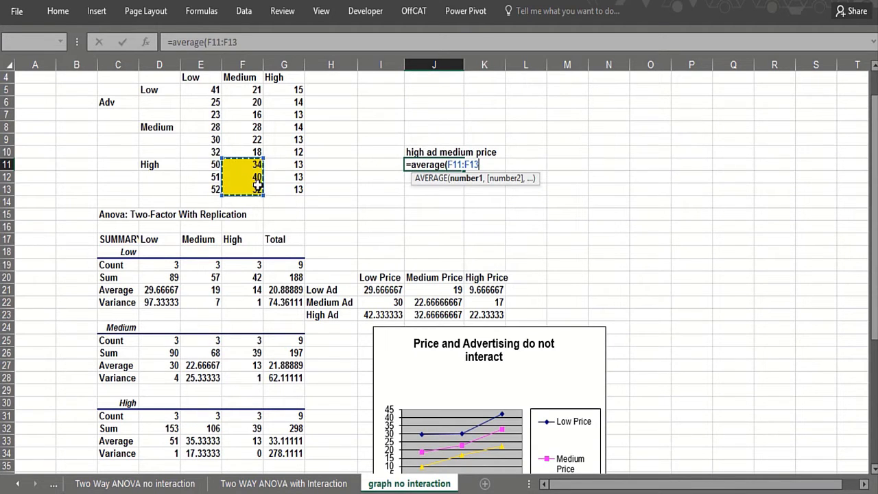
{"action": "key", "text": "Return"}
Check the Within mean square in F48 and the standard deviation formula in E51
{"action": "scroll", "coordinate": [291, 233], "scroll_direction": "down", "scroll_amount": 2}
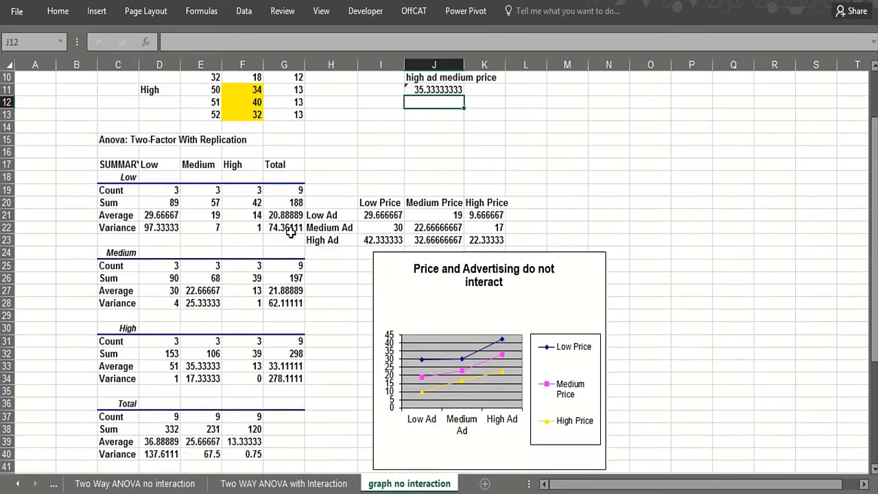
{"action": "scroll", "coordinate": [290, 233], "scroll_direction": "down", "scroll_amount": 5}
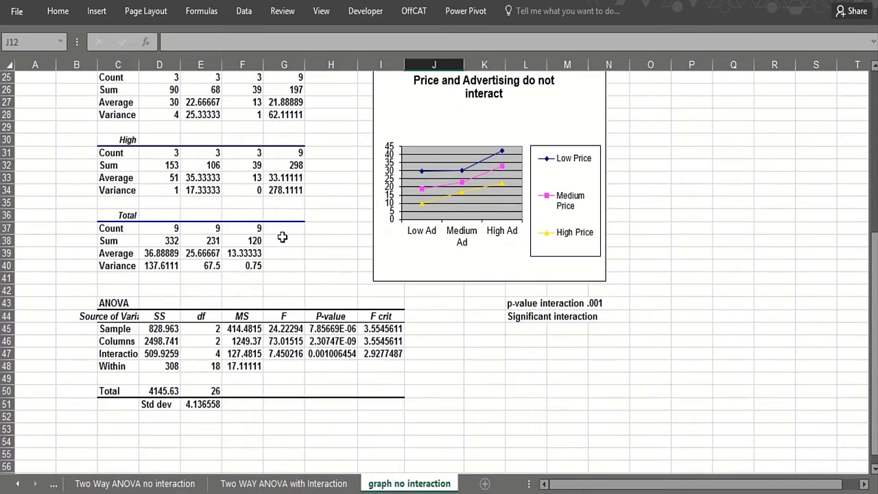
{"action": "left_click", "coordinate": [229, 366]}
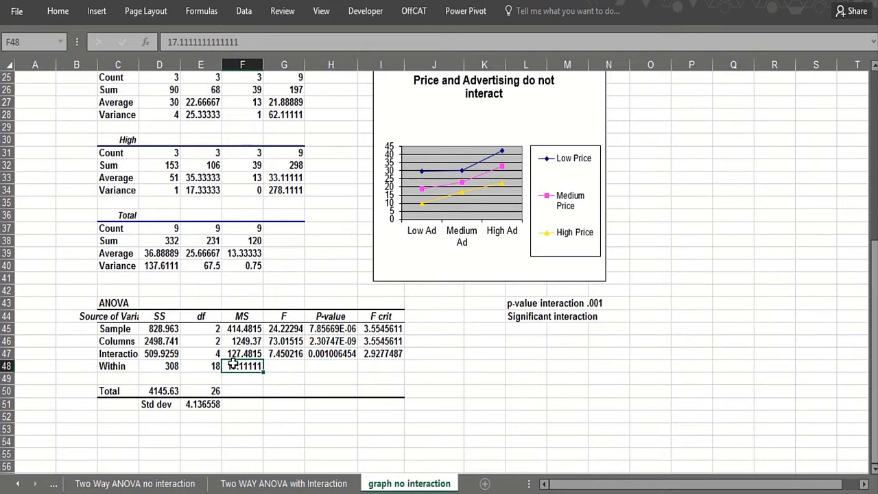
{"action": "left_click", "coordinate": [200, 404]}
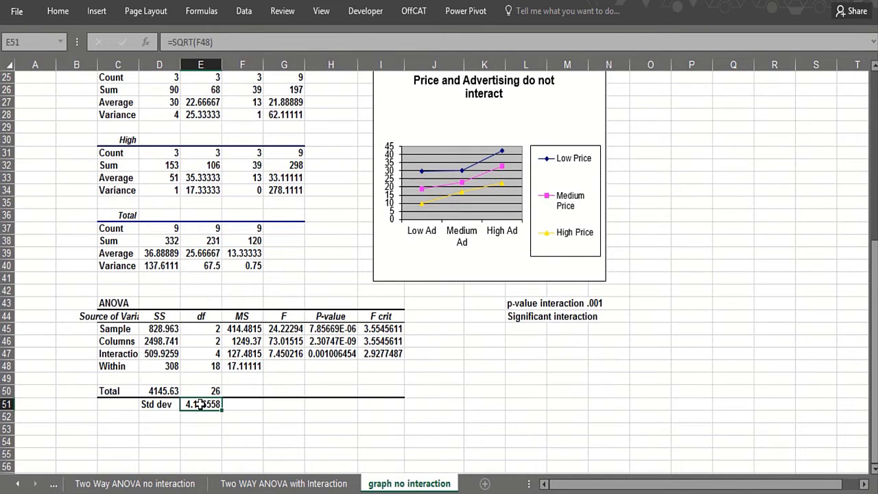
Label cells I11:I13 "forecast", "low" and "high" beside the high ad medium price average
{"action": "scroll", "coordinate": [157, 374], "scroll_direction": "up", "scroll_amount": 8}
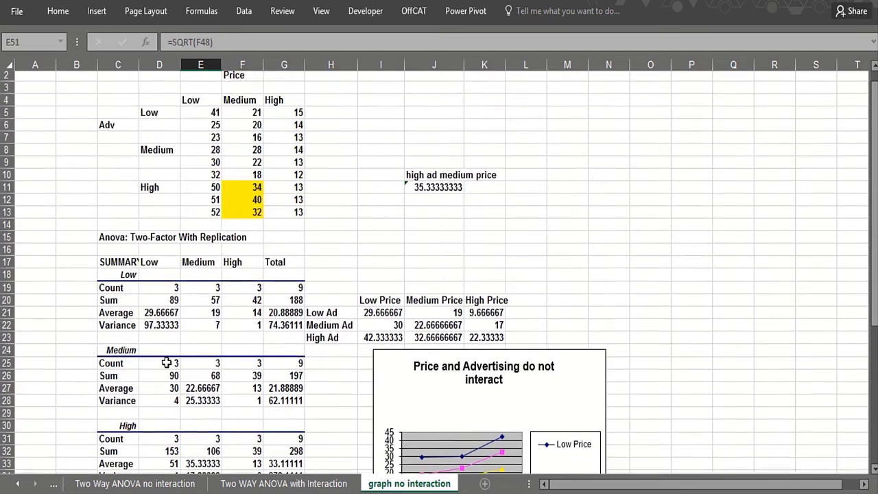
{"action": "left_click", "coordinate": [374, 206]}
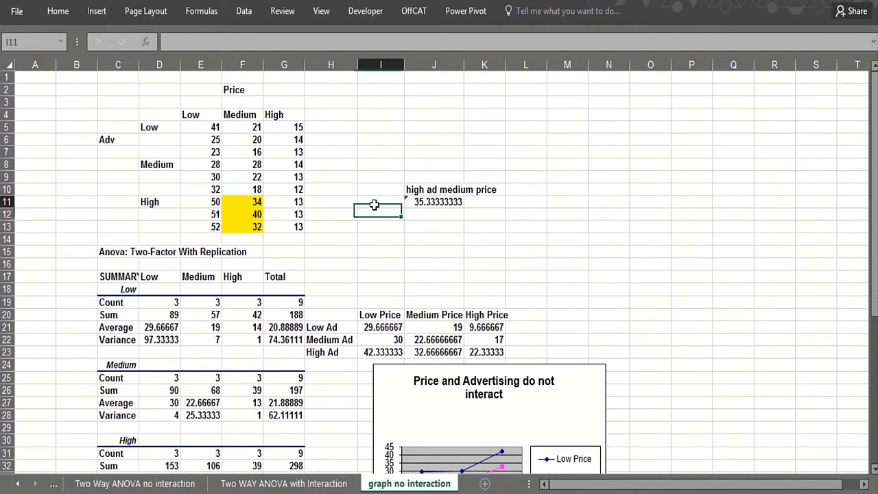
{"action": "type", "text": "forecast"}
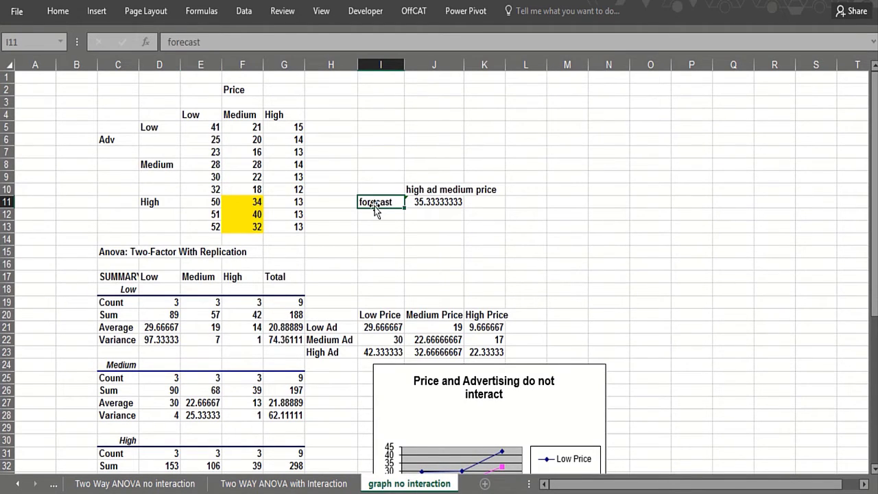
{"action": "key", "text": "Return"}
{"action": "type", "text": "low"}
{"action": "key", "text": "Return"}
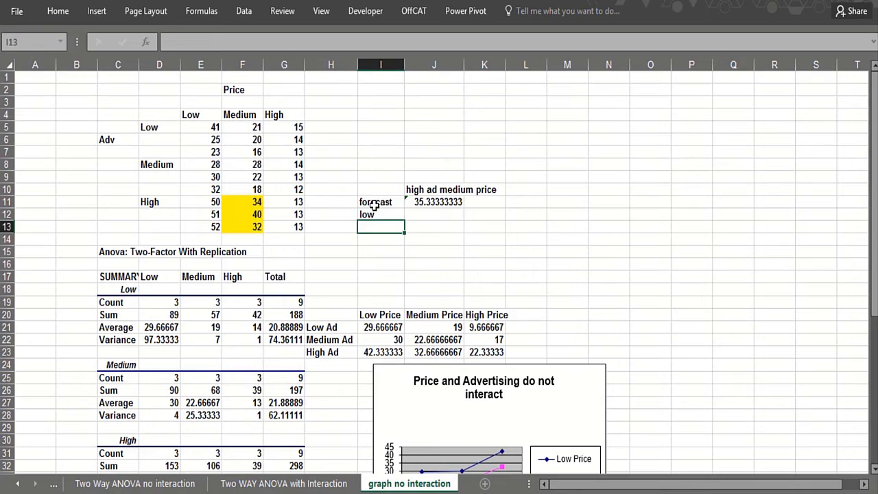
{"action": "type", "text": "high"}
{"action": "key", "text": "Return"}
Calculate the low forecast limit in J12 with the formula =J11-2*4.14
{"action": "left_click", "coordinate": [449, 212]}
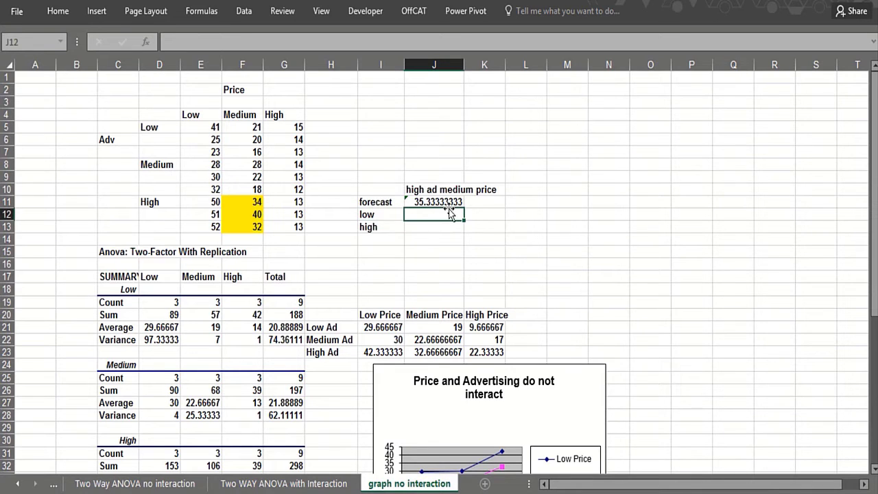
{"action": "type", "text": "="}
{"action": "left_click", "coordinate": [439, 199]}
{"action": "type", "text": "-2*4.1"}
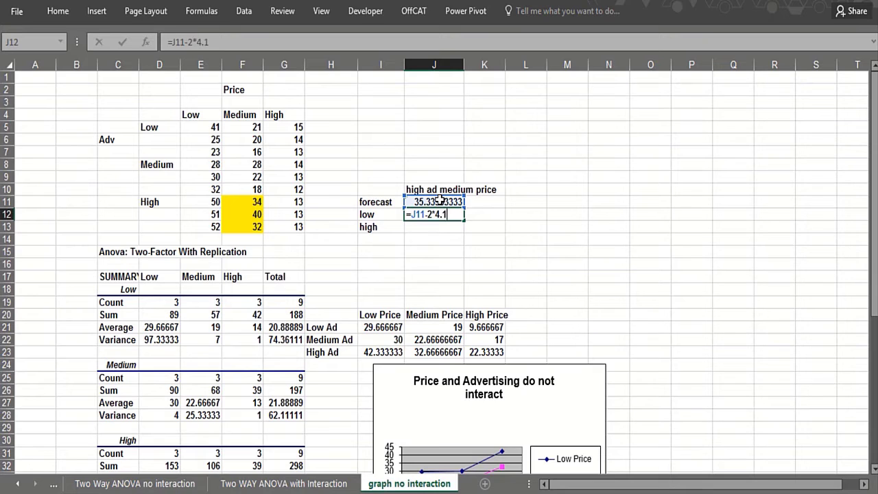
{"action": "type", "text": "4"}
{"action": "key", "text": "Return"}
Calculate the high forecast limit in J13 with the formula =J11+2*4.14
{"action": "type", "text": "="}
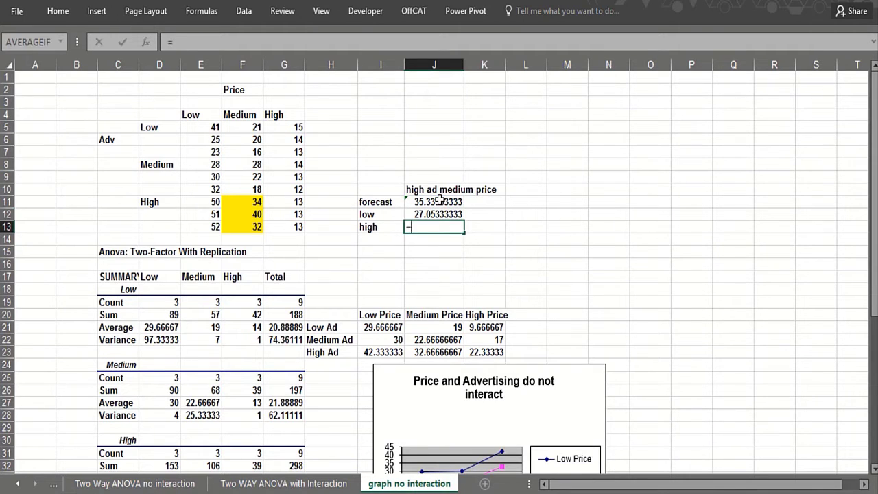
{"action": "left_click", "coordinate": [439, 201]}
{"action": "type", "text": "+"}
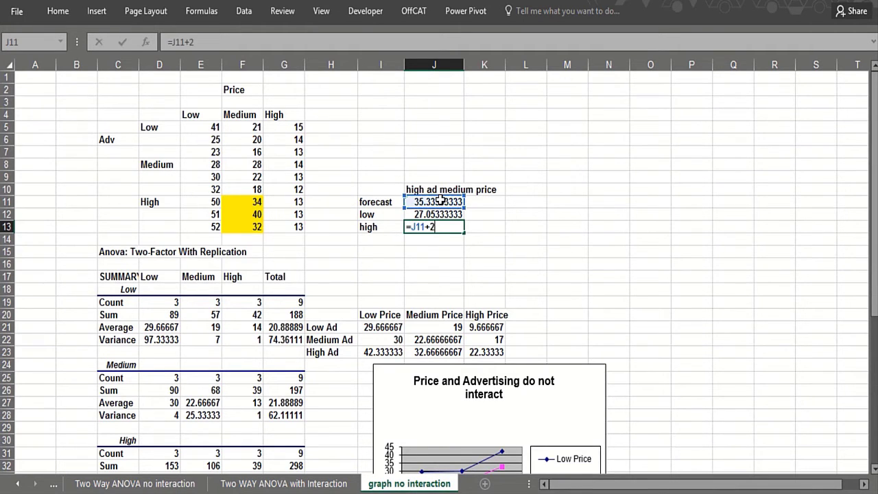
{"action": "type", "text": "2*4.13"}
{"action": "key", "text": "Return"}
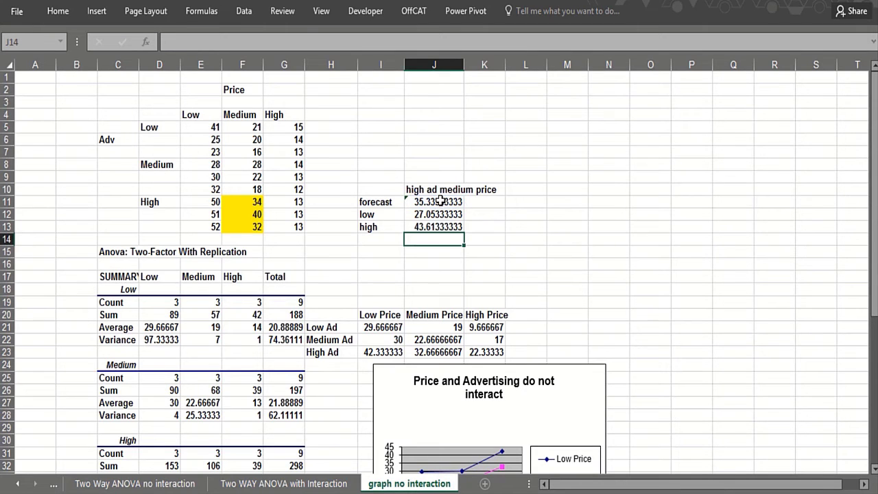
Review the low and high forecast limits in J12 and J13
{"action": "left_click", "coordinate": [437, 215]}
{"action": "left_click", "coordinate": [436, 226]}
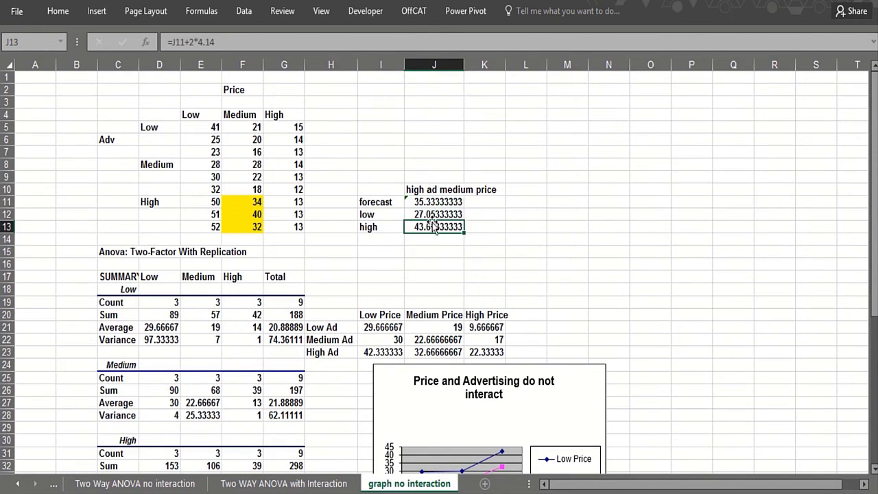
{"action": "left_click", "coordinate": [429, 214]}
{"action": "left_click", "coordinate": [425, 237]}
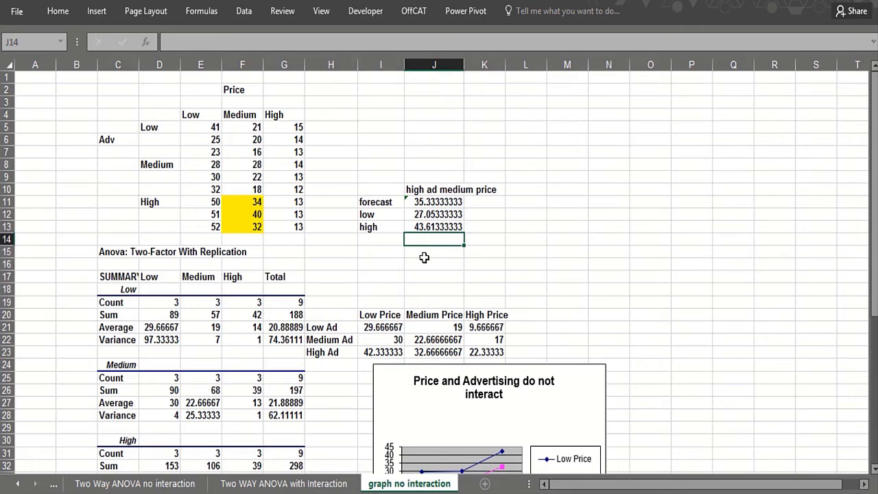
{"action": "left_click", "coordinate": [424, 261]}
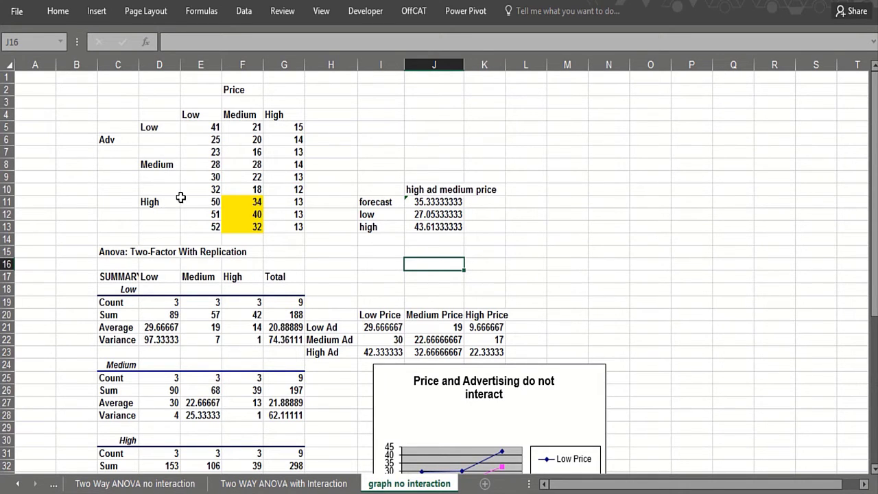
Examine the P-value column of the ANOVA table, comparing the Interaction row with the Sample row
{"action": "scroll", "coordinate": [425, 288], "scroll_direction": "down", "scroll_amount": 2}
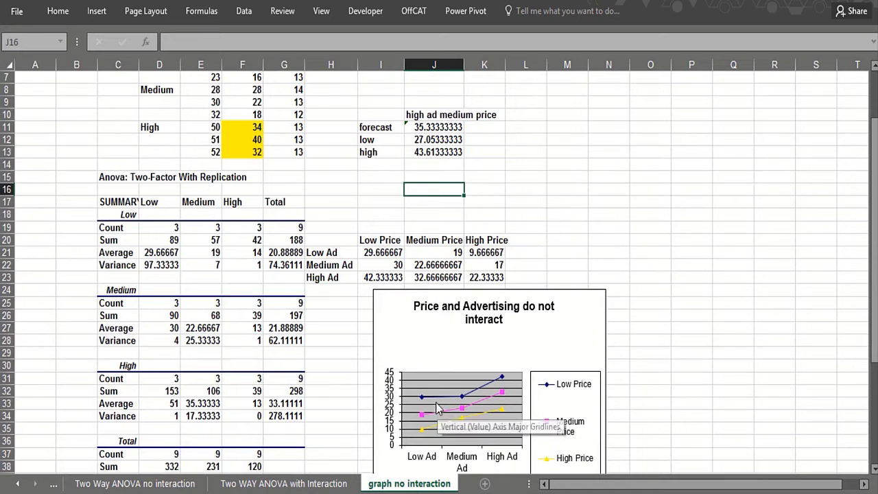
{"action": "scroll", "coordinate": [436, 404], "scroll_direction": "down", "scroll_amount": 2}
{"action": "scroll", "coordinate": [436, 405], "scroll_direction": "down", "scroll_amount": 2}
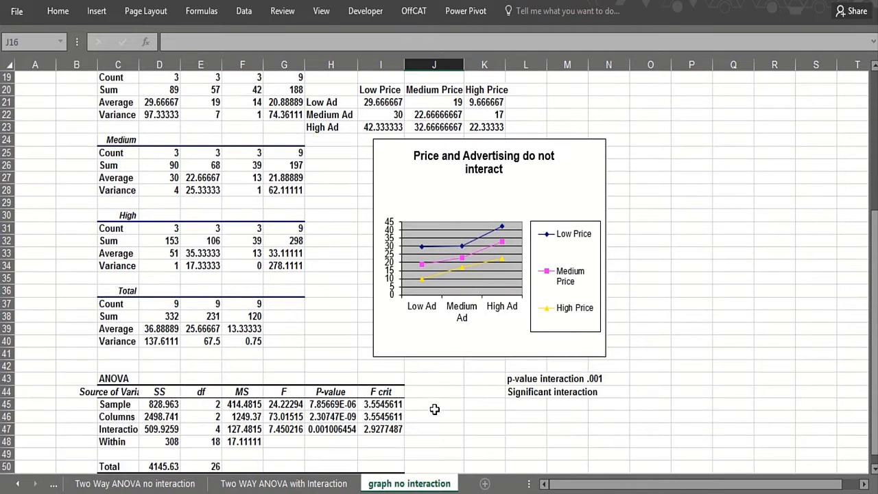
{"action": "left_click", "coordinate": [341, 431]}
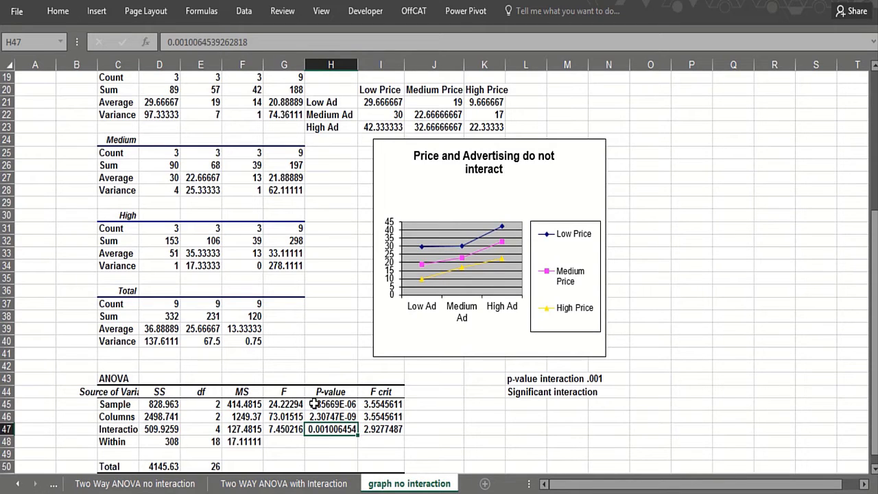
{"action": "left_click", "coordinate": [315, 404]}
{"action": "left_click", "coordinate": [153, 392]}
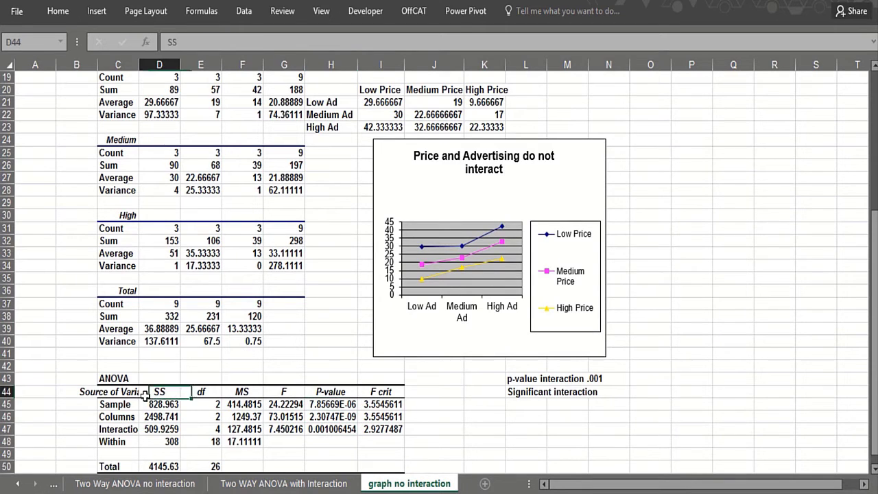
{"action": "left_click", "coordinate": [336, 406]}
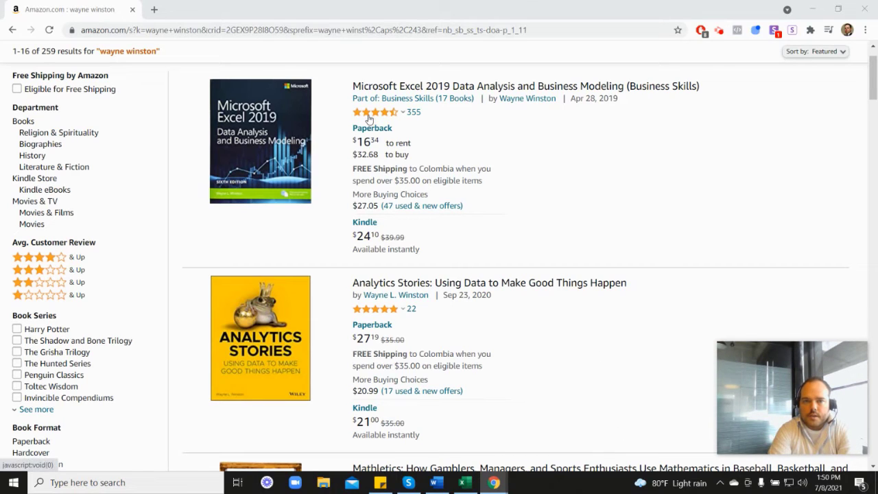
Browse the Amazon book results for "wayne winston" down to the Marketing Analytics listing and back up
{"action": "mouse_move", "coordinate": [376, 118]}
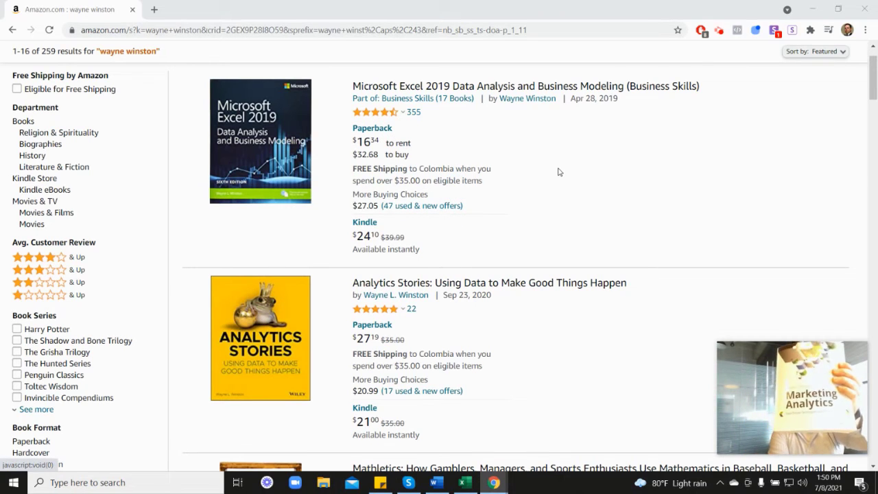
{"action": "scroll", "coordinate": [682, 334], "scroll_direction": "down", "scroll_amount": 6}
{"action": "scroll", "coordinate": [683, 334], "scroll_direction": "down", "scroll_amount": 2}
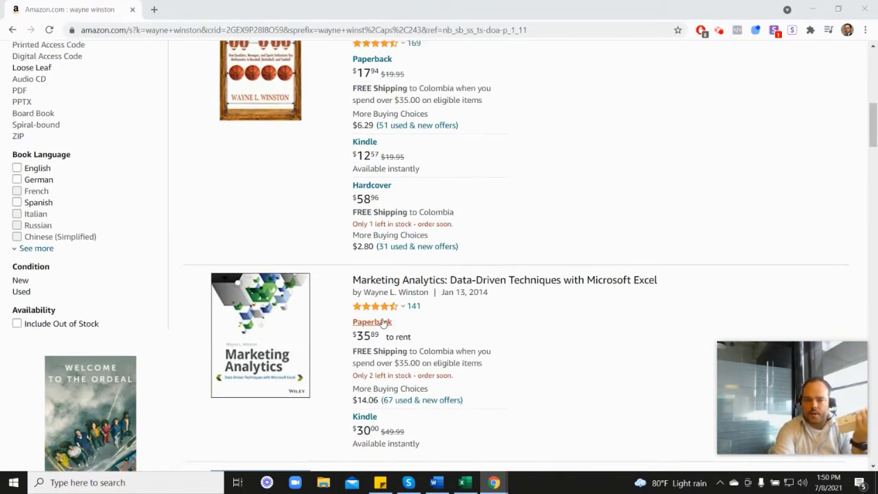
{"action": "mouse_move", "coordinate": [402, 257]}
{"action": "scroll", "coordinate": [511, 259], "scroll_direction": "up", "scroll_amount": 6}
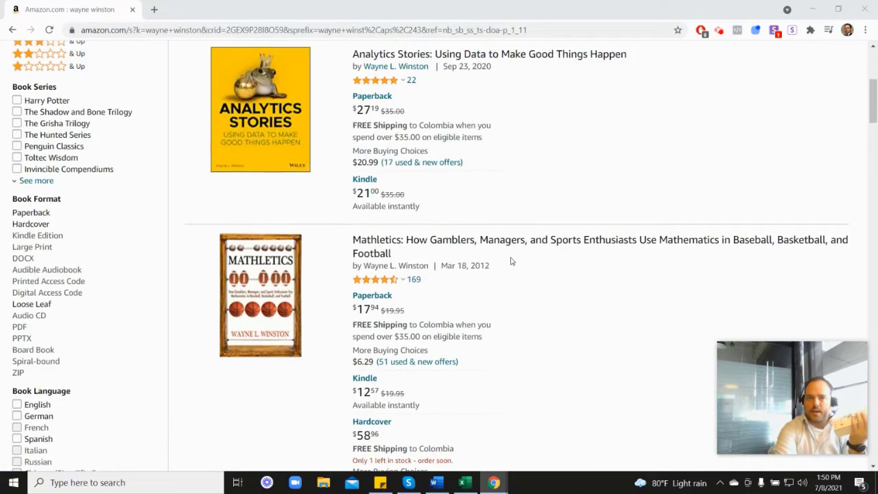